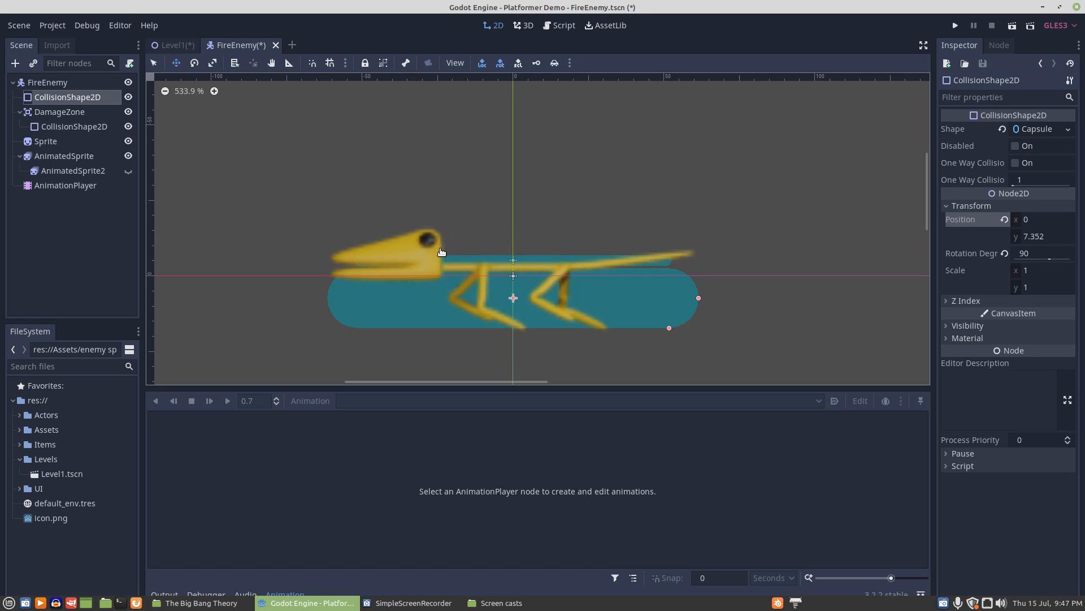
- Inspect the FireEnemy root, both collision shapes, DamageZone, Sprite, AnimatedSprite and AnimatedSprite2 nodes one after another
{"action": "left_click", "coordinate": [50, 86]}
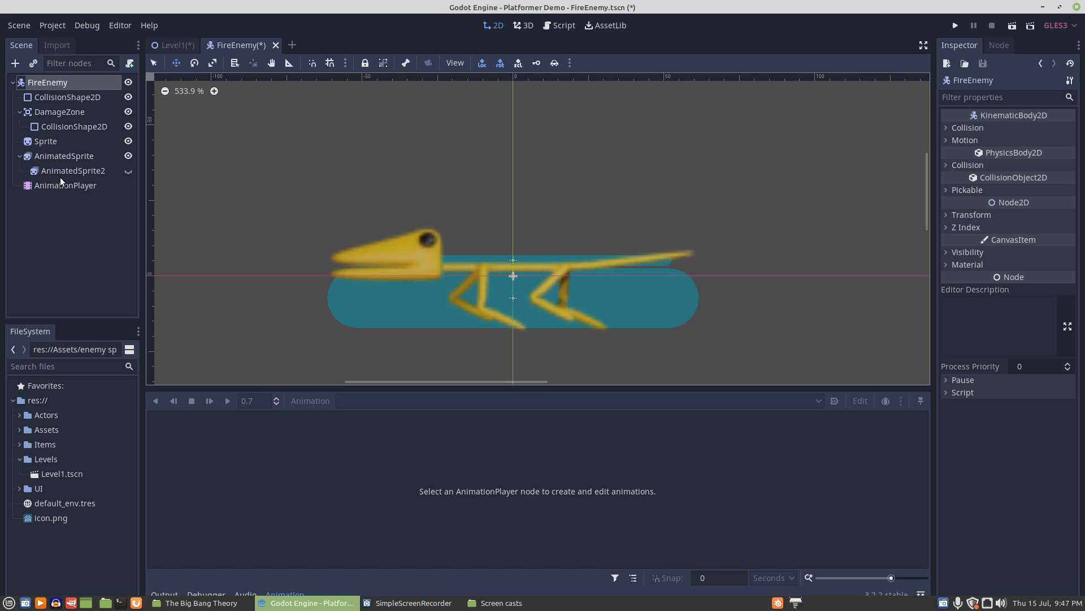
{"action": "left_click", "coordinate": [52, 96]}
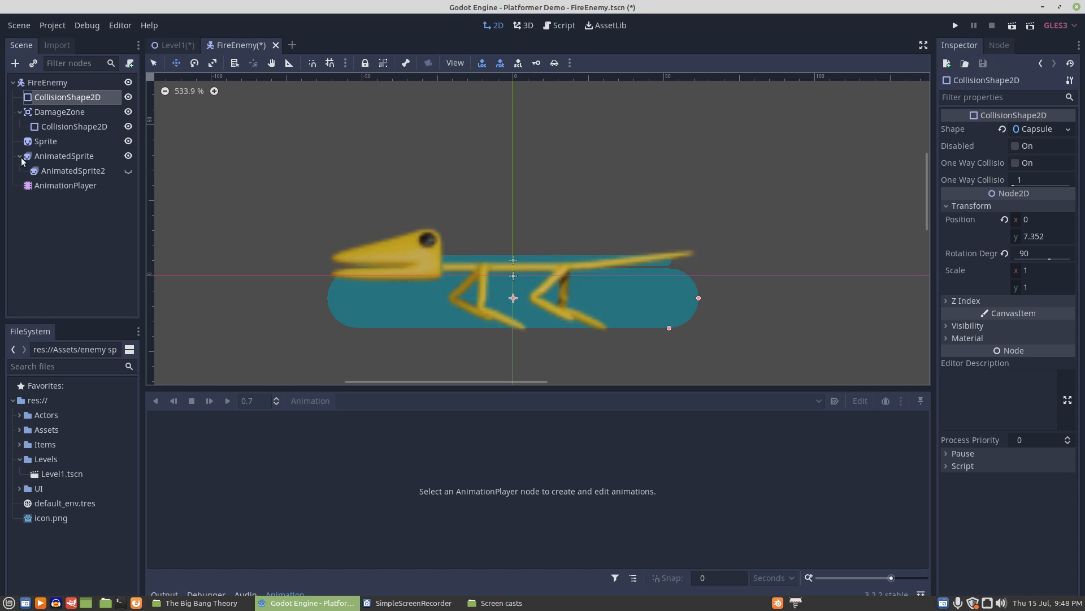
{"action": "left_click", "coordinate": [53, 116]}
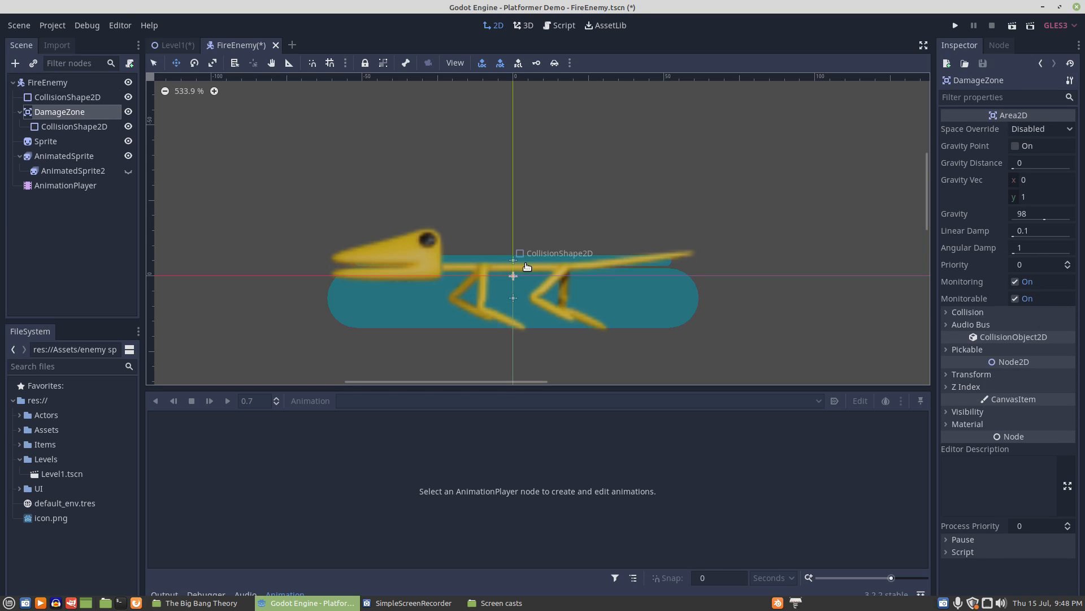
{"action": "scroll", "coordinate": [530, 262], "scroll_direction": "up", "scroll_amount": 3}
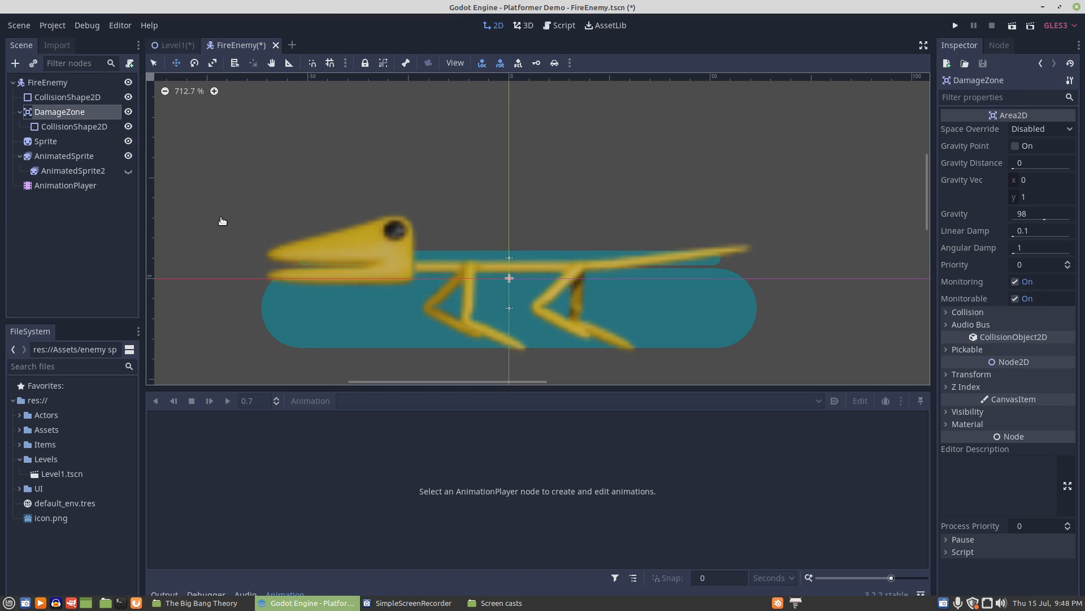
{"action": "left_click", "coordinate": [81, 127]}
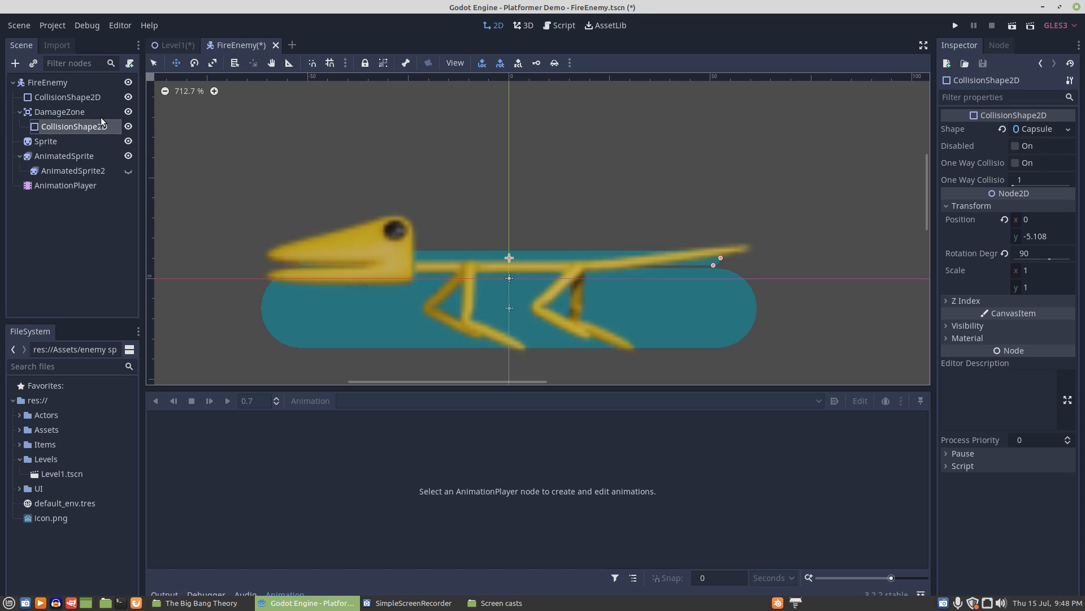
{"action": "left_click", "coordinate": [39, 144]}
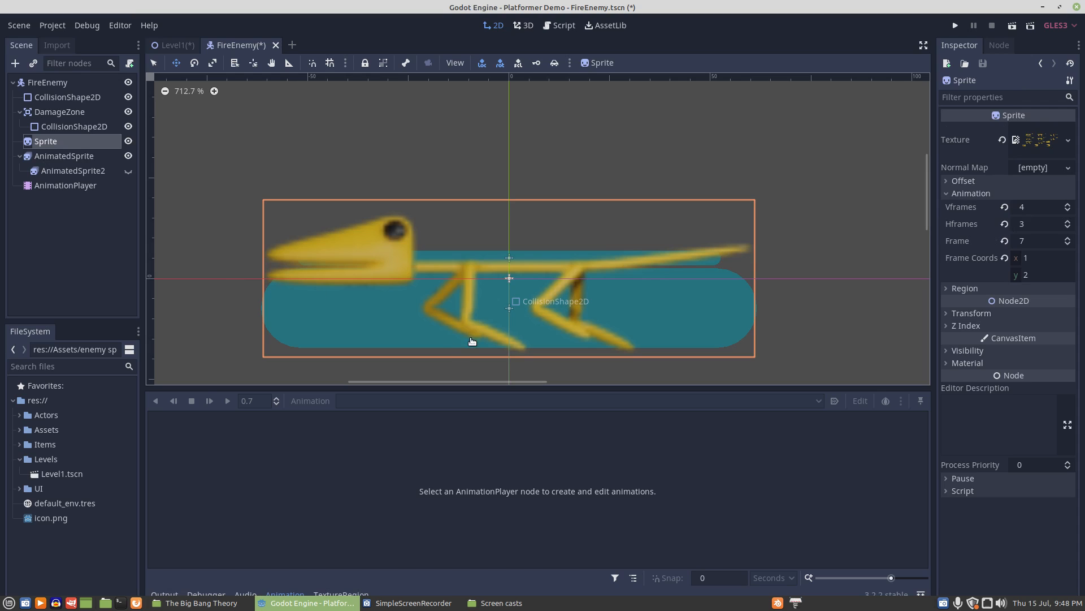
{"action": "left_click", "coordinate": [48, 158]}
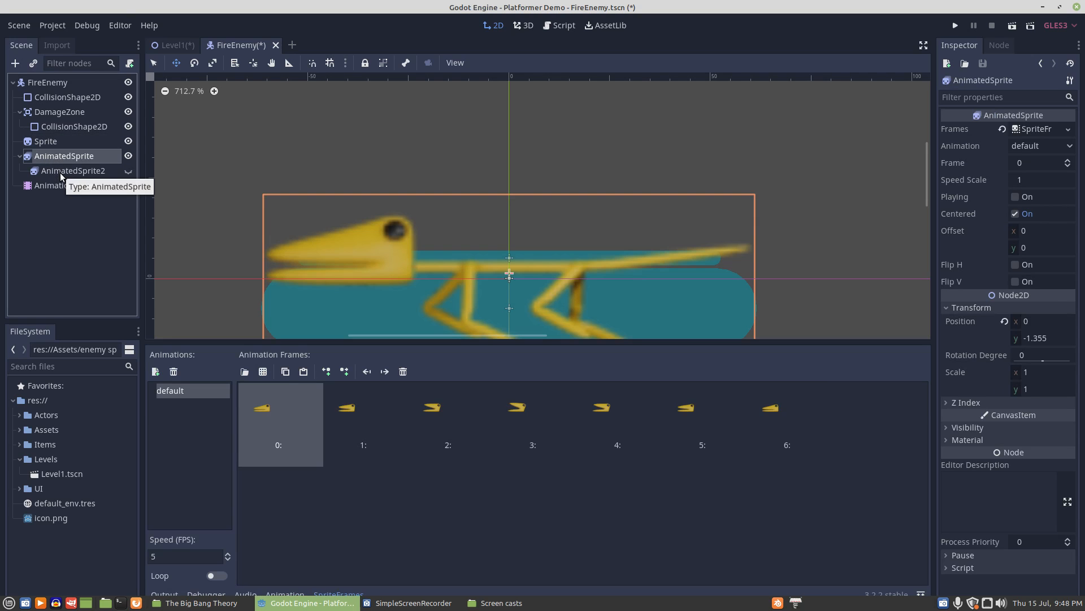
{"action": "left_click", "coordinate": [61, 173]}
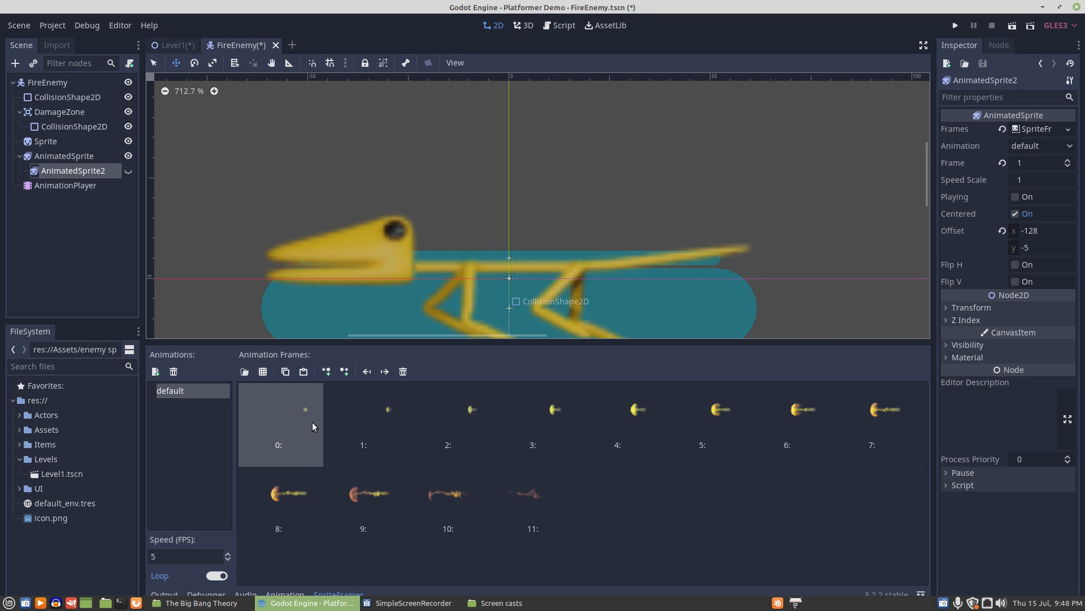
- Delete the last three frames of AnimatedSprite's default animation, keeping only frames 0 to 3
{"action": "left_click", "coordinate": [51, 157]}
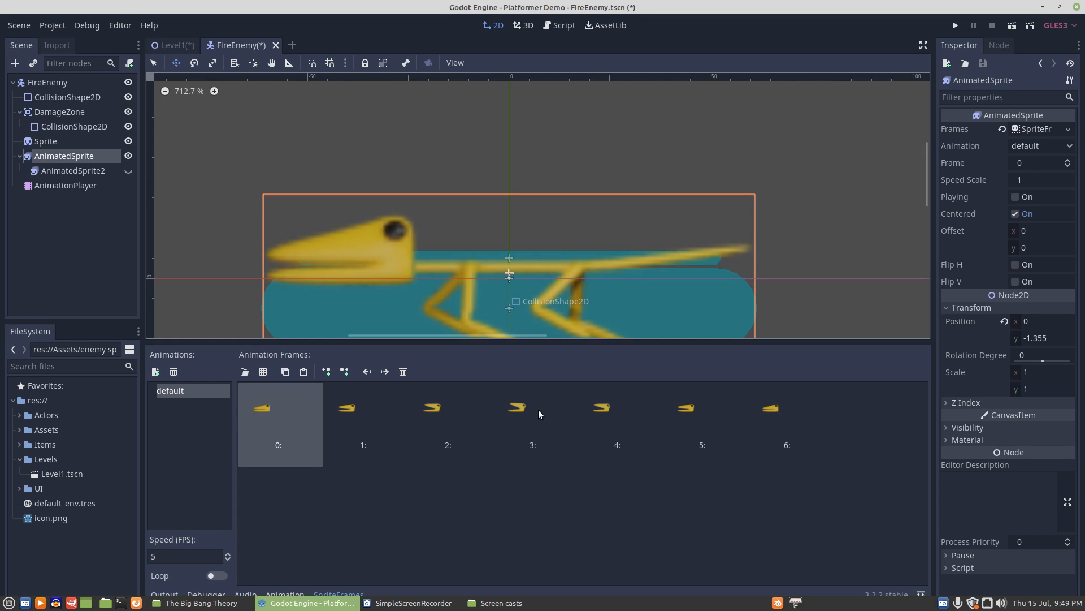
{"action": "left_click", "coordinate": [604, 413]}
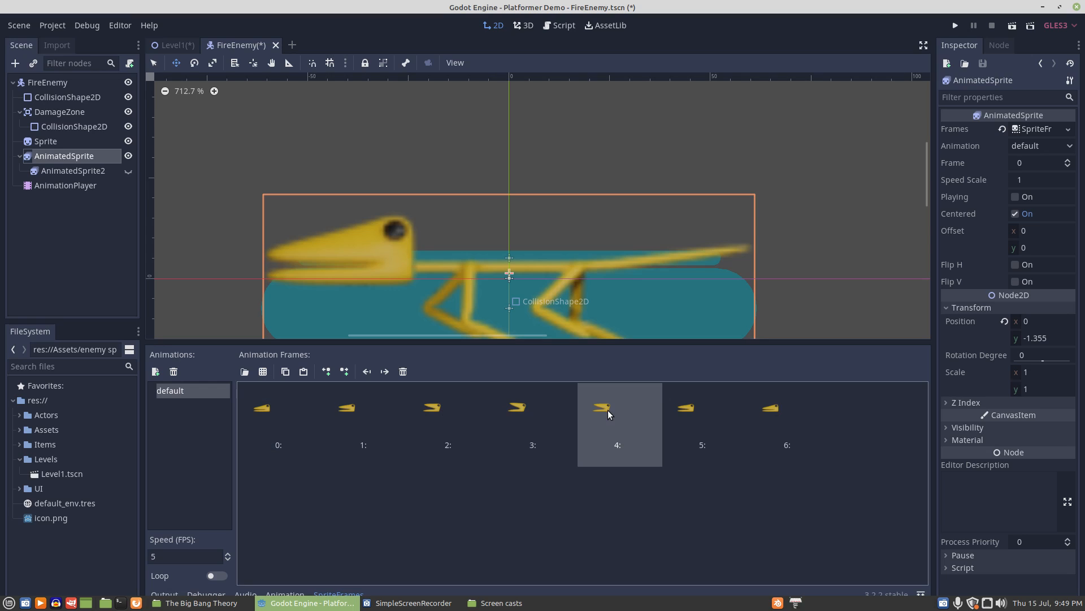
{"action": "left_click", "coordinate": [404, 372]}
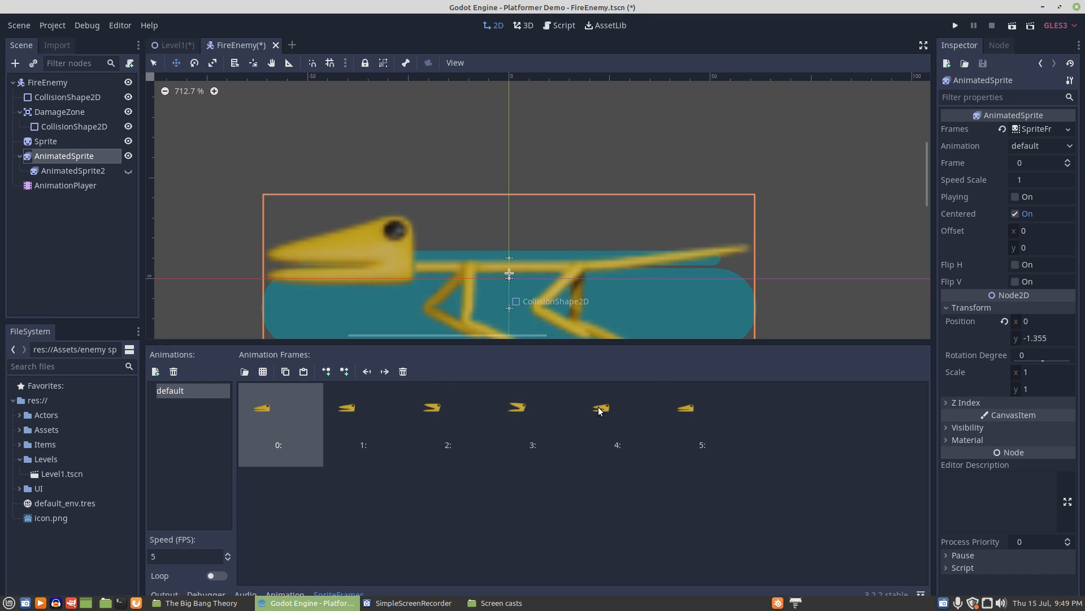
{"action": "left_click", "coordinate": [600, 411]}
{"action": "left_click", "coordinate": [403, 372]}
{"action": "left_click", "coordinate": [605, 413]}
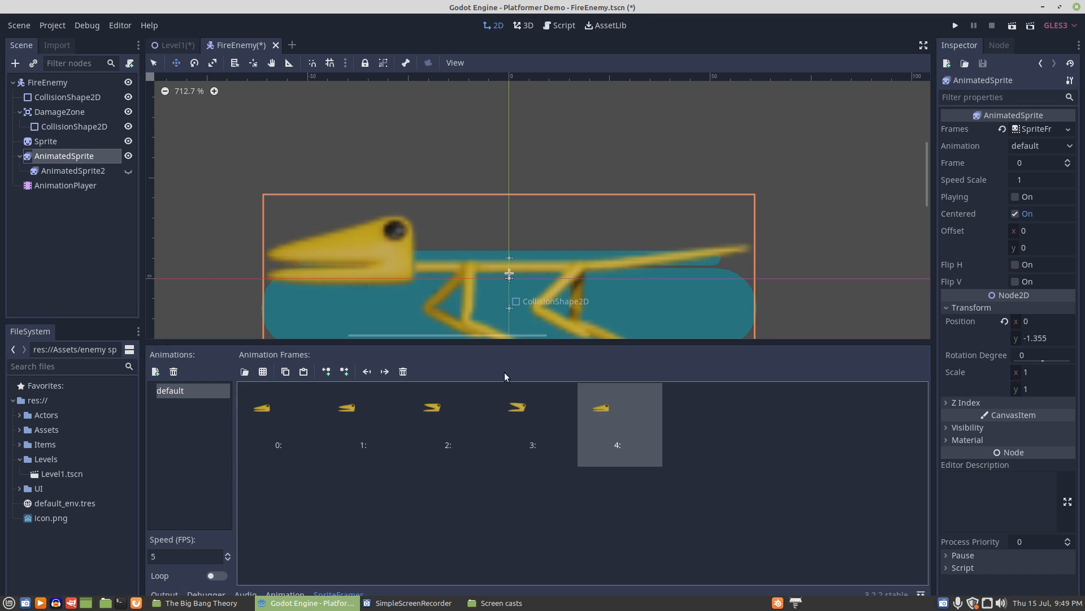
{"action": "left_click", "coordinate": [403, 372]}
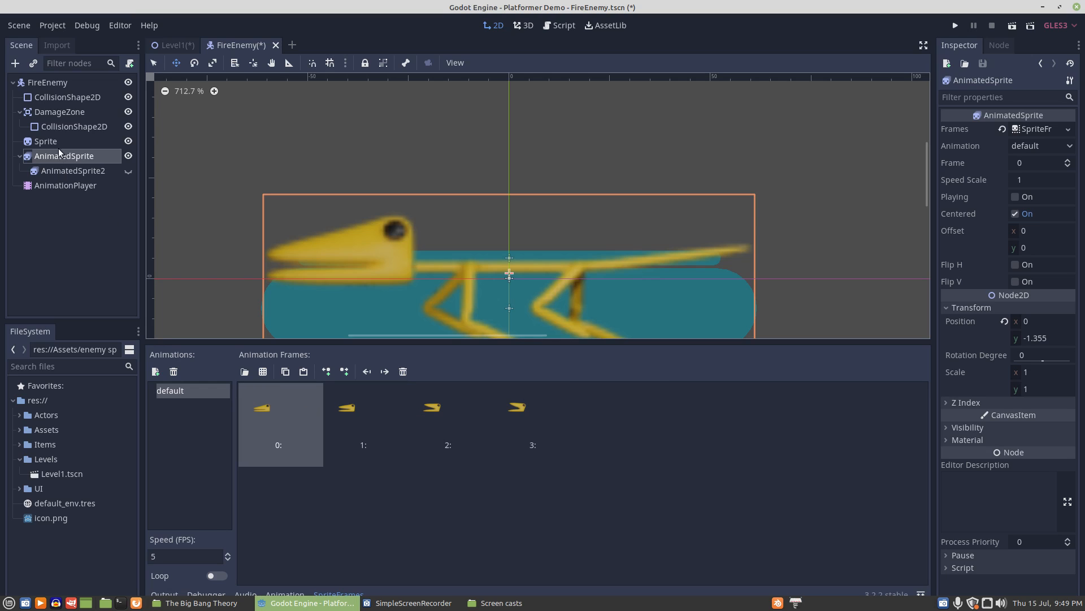
- Turn on Playing for AnimatedSprite and make AnimatedSprite2 visible to preview the head and fire together
{"action": "left_click", "coordinate": [1013, 198]}
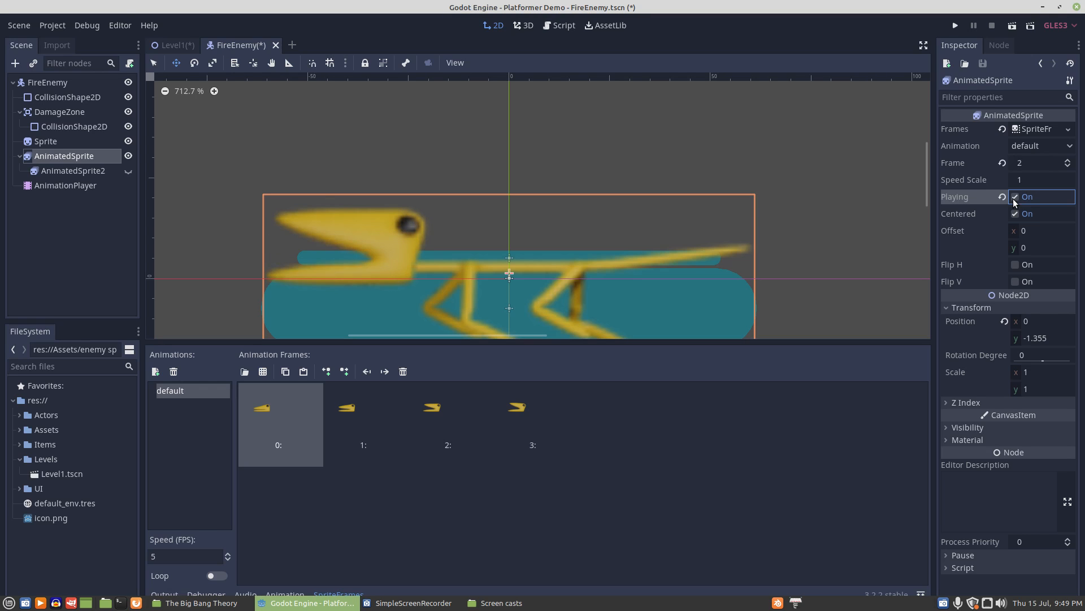
{"action": "left_click", "coordinate": [128, 172]}
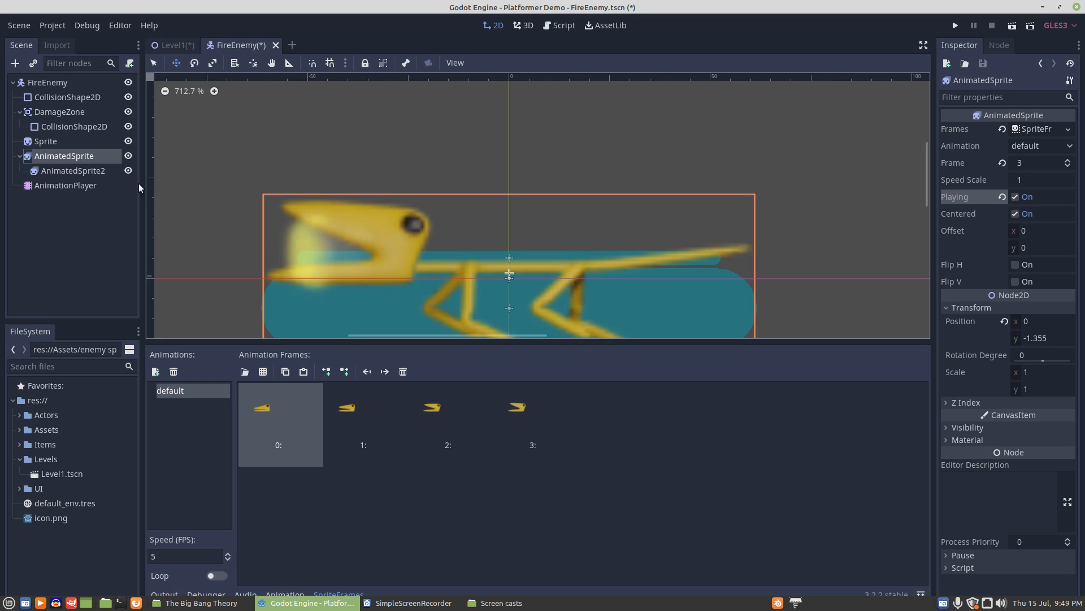
{"action": "left_click", "coordinate": [1065, 164]}
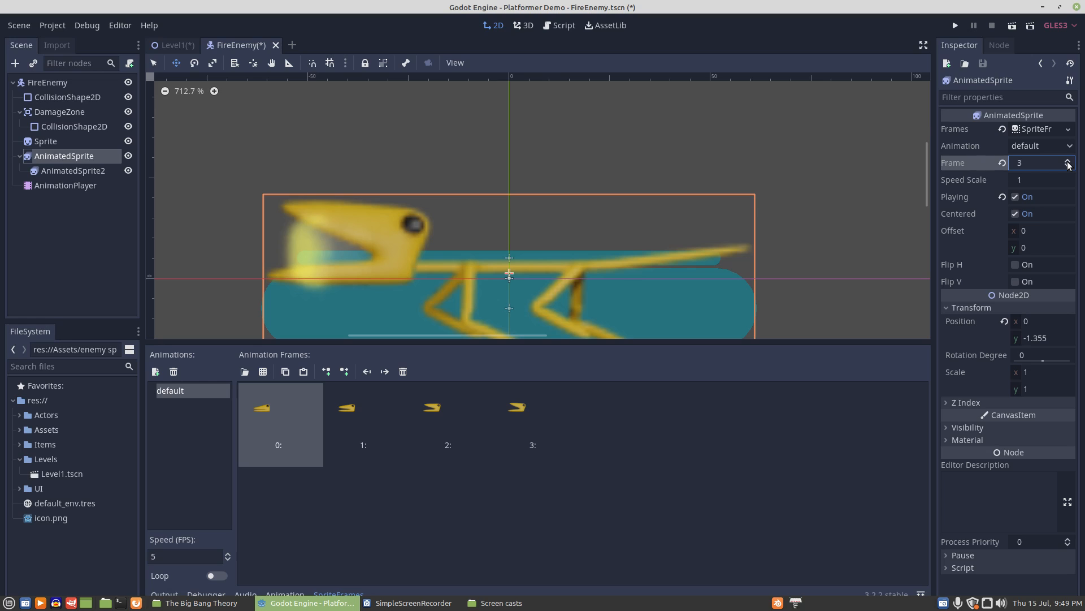
- Turn on Playing for AnimatedSprite2 to run the full fire animation
{"action": "left_click", "coordinate": [78, 170]}
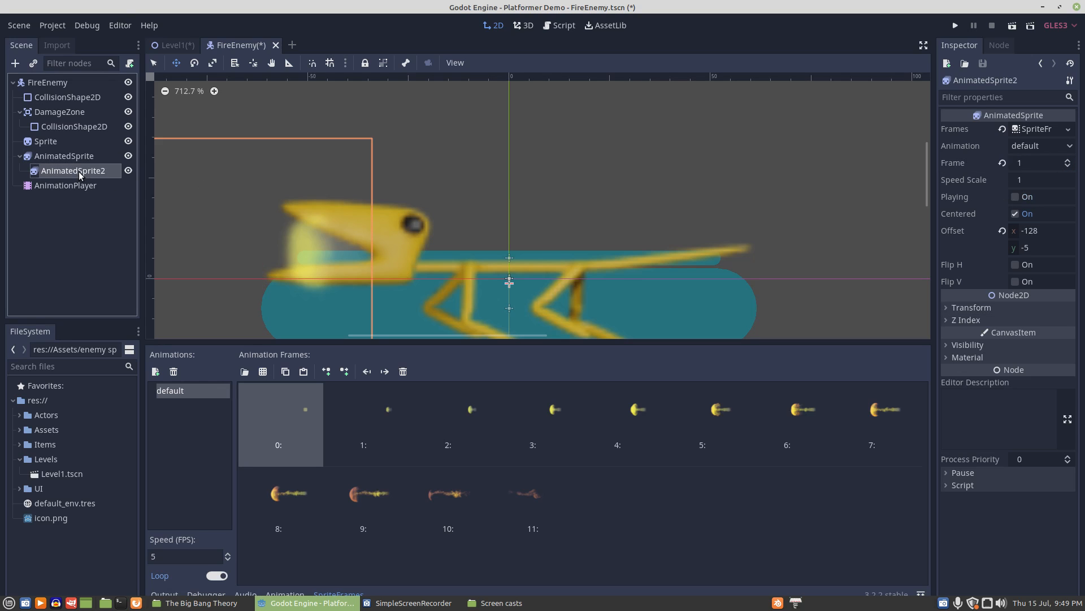
{"action": "left_click", "coordinate": [1014, 197]}
{"action": "scroll", "coordinate": [558, 306], "scroll_direction": "down", "scroll_amount": 5}
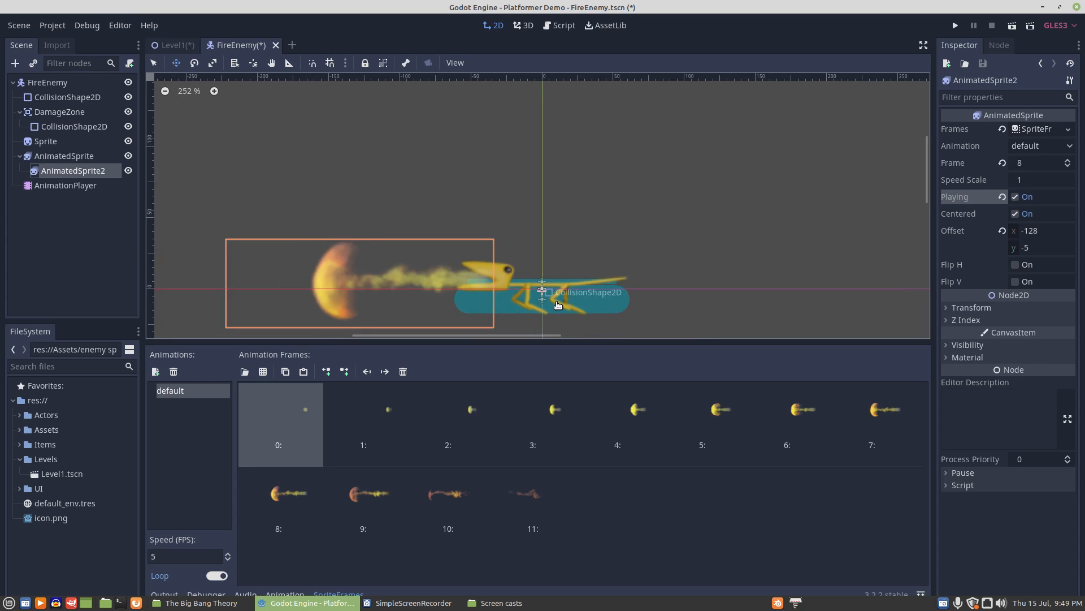
{"action": "scroll", "coordinate": [558, 306], "scroll_direction": "down", "scroll_amount": 3}
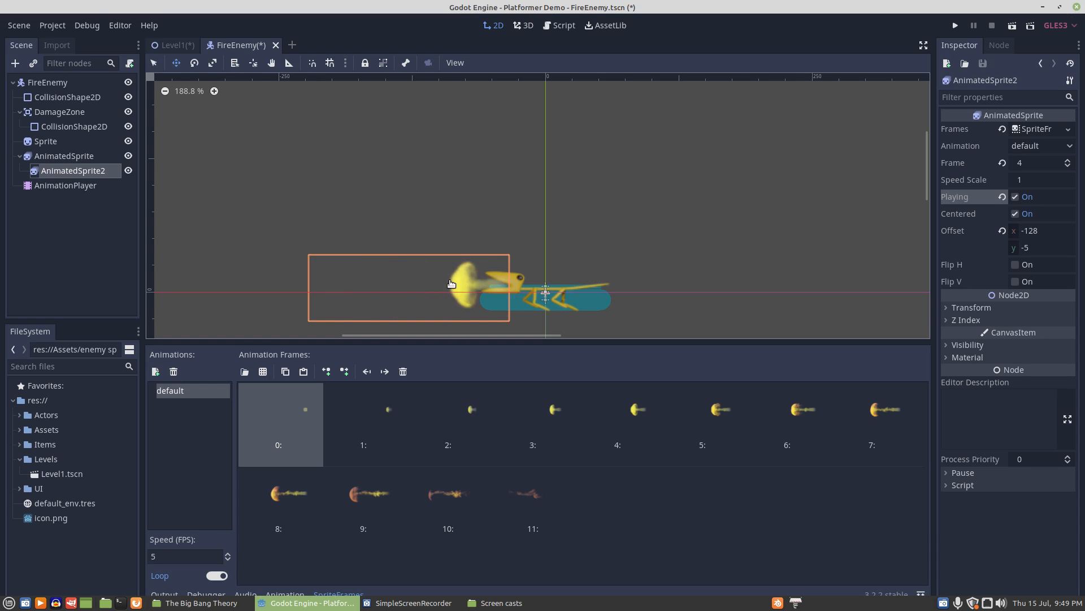
- Turn off Playing for AnimatedSprite and set its frame to 0
{"action": "left_click", "coordinate": [59, 156]}
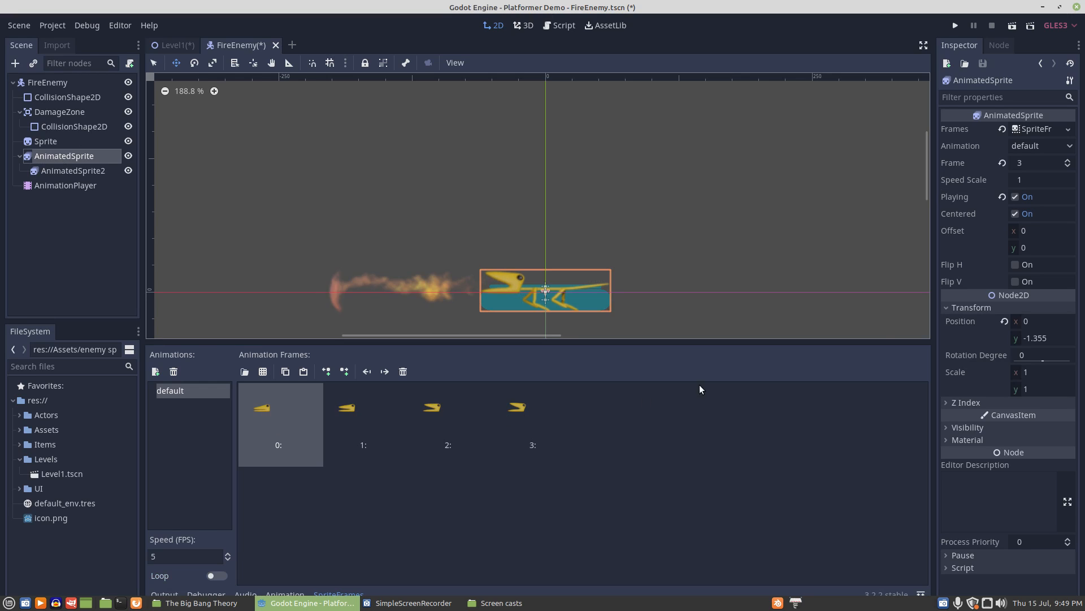
{"action": "left_click", "coordinate": [1067, 163]}
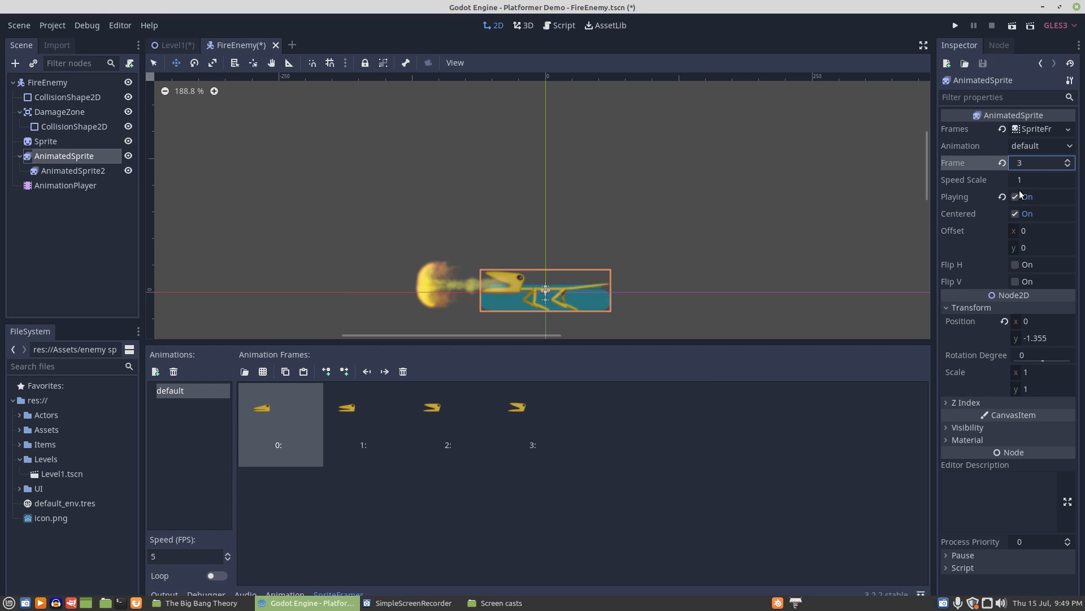
{"action": "left_click", "coordinate": [46, 143]}
{"action": "left_click", "coordinate": [48, 157]}
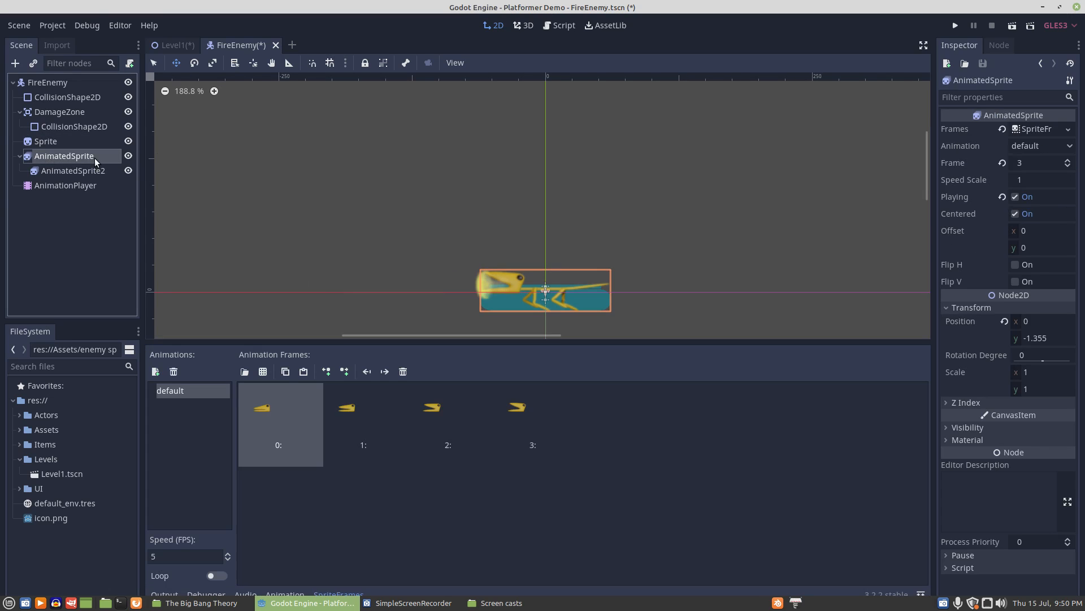
{"action": "left_click", "coordinate": [1015, 197]}
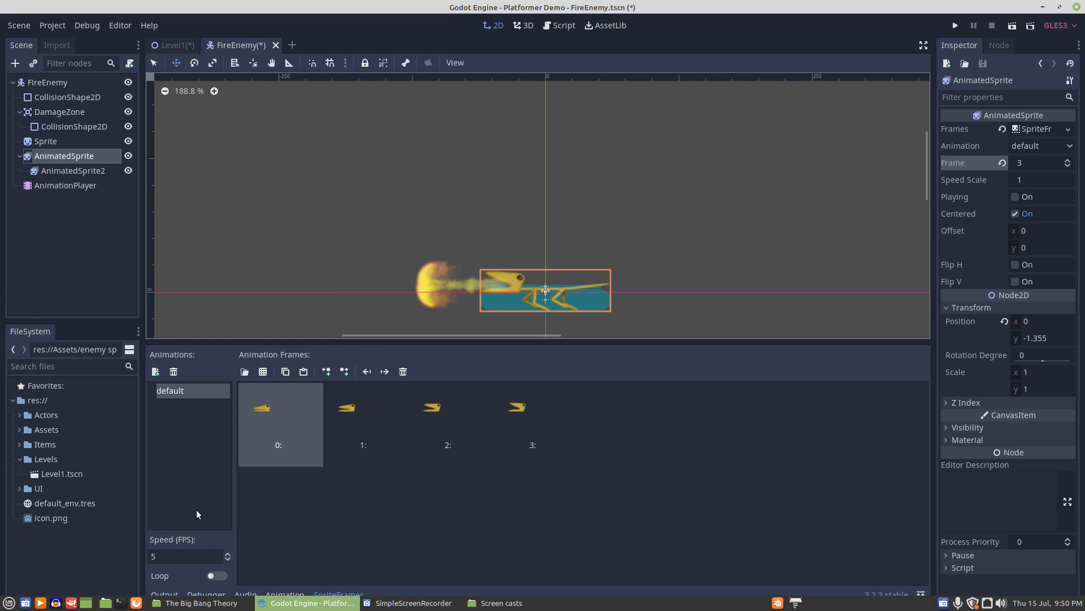
{"action": "mouse_move", "coordinate": [556, 605]}
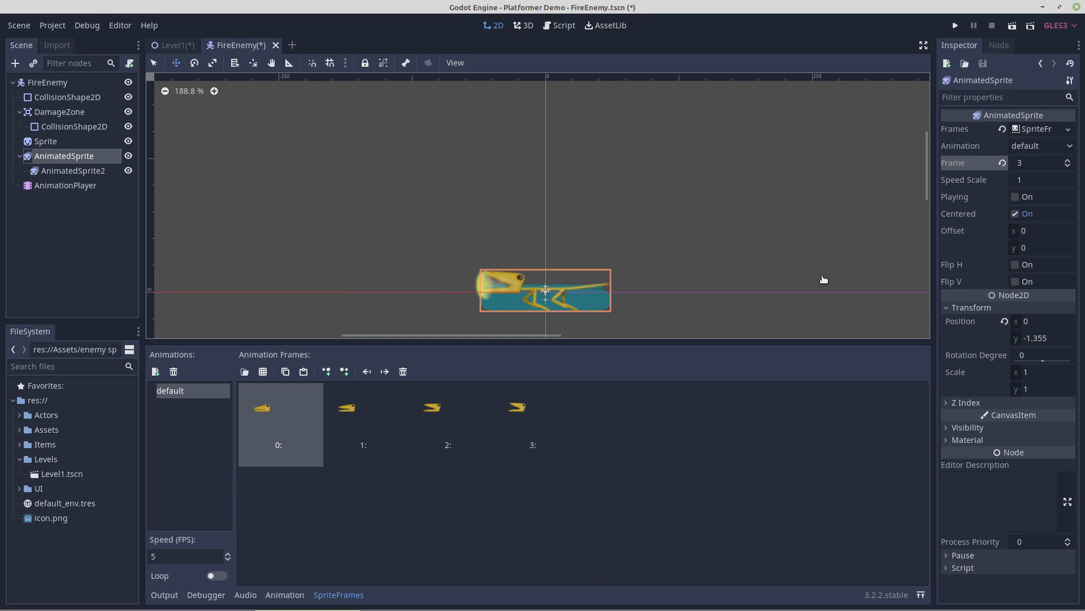
{"action": "left_click", "coordinate": [1067, 166]}
{"action": "left_click", "coordinate": [1067, 166]}
{"action": "left_click", "coordinate": [1067, 166]}
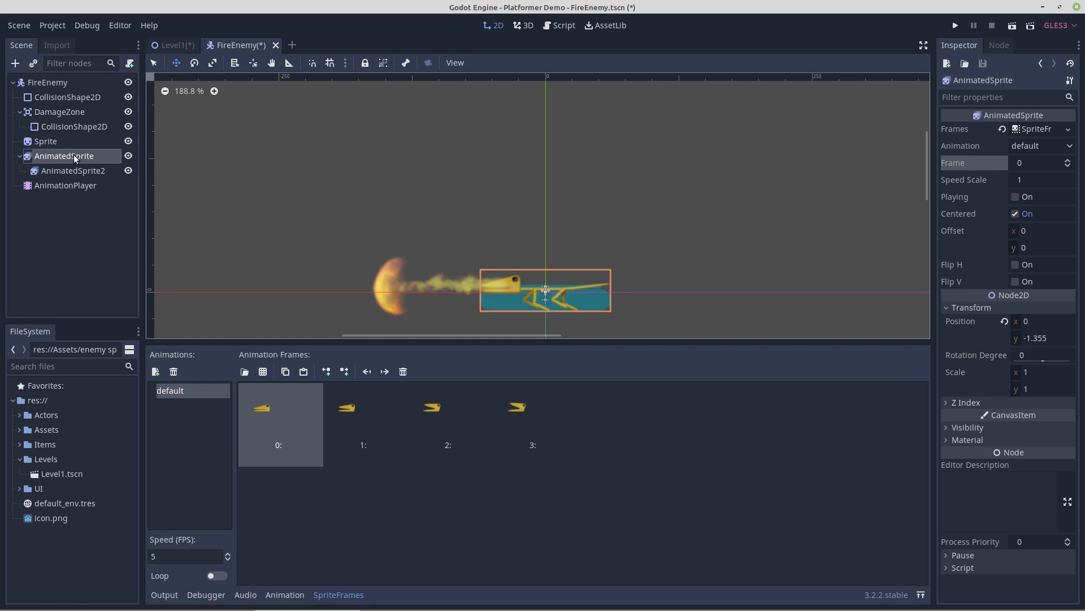
- Hide and reshow AnimatedSprite with its fire child, and hide AnimatedSprite2
{"action": "left_click", "coordinate": [129, 156]}
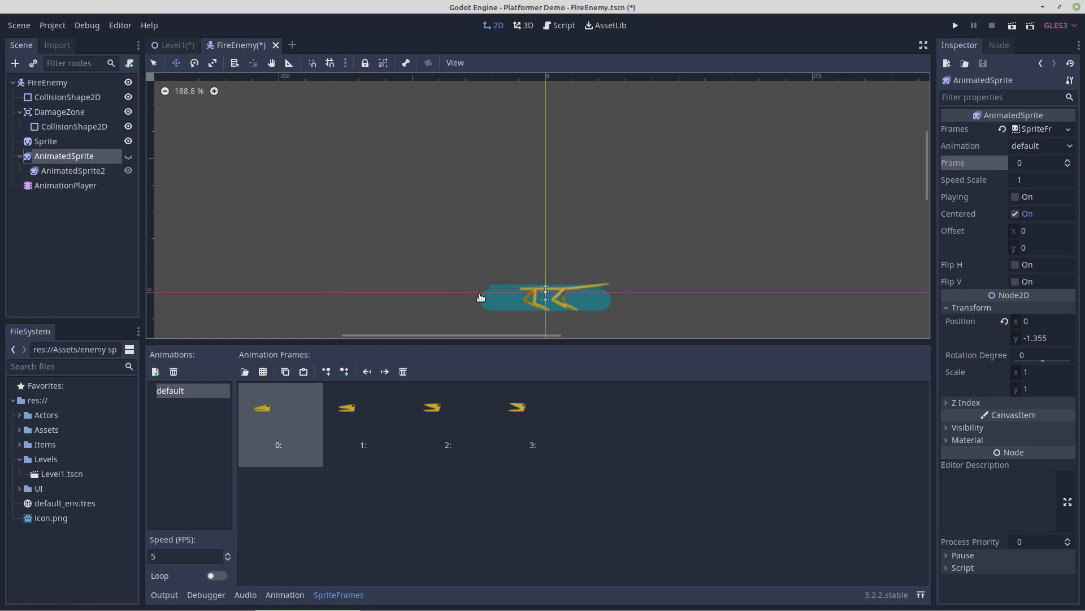
{"action": "left_click", "coordinate": [128, 156]}
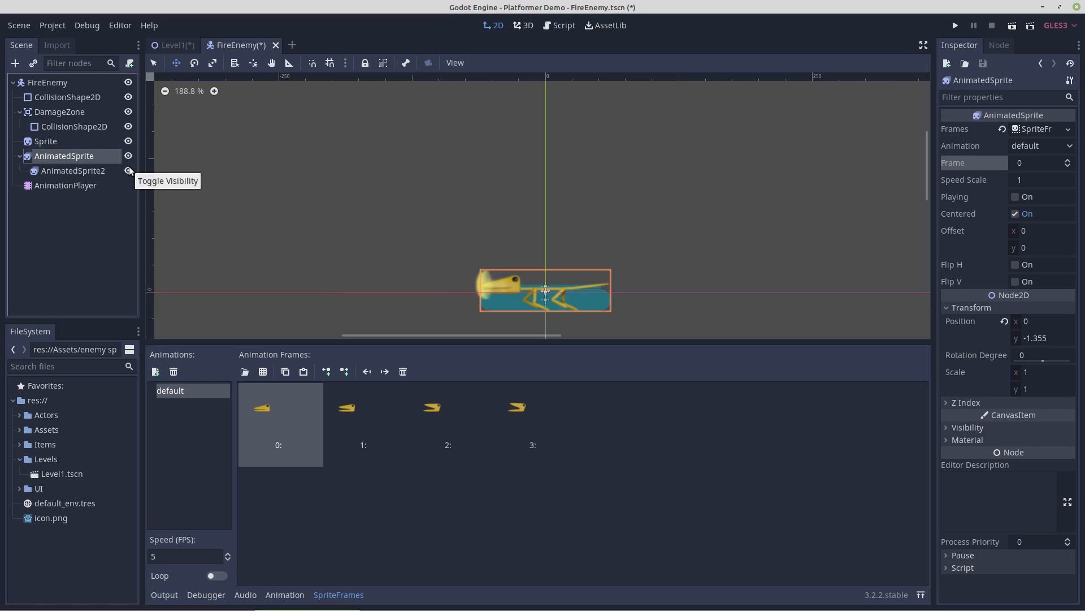
{"action": "left_click", "coordinate": [129, 168]}
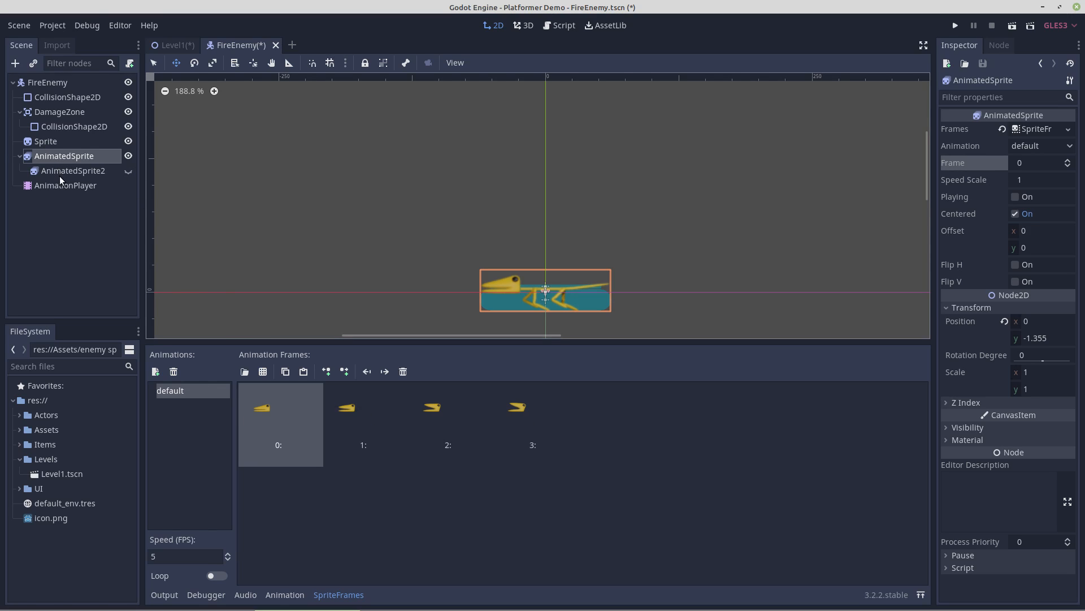
- Toggle the visibility of Sprite and AnimatedSprite off and back on to compare the body and head parts
{"action": "left_click", "coordinate": [48, 144]}
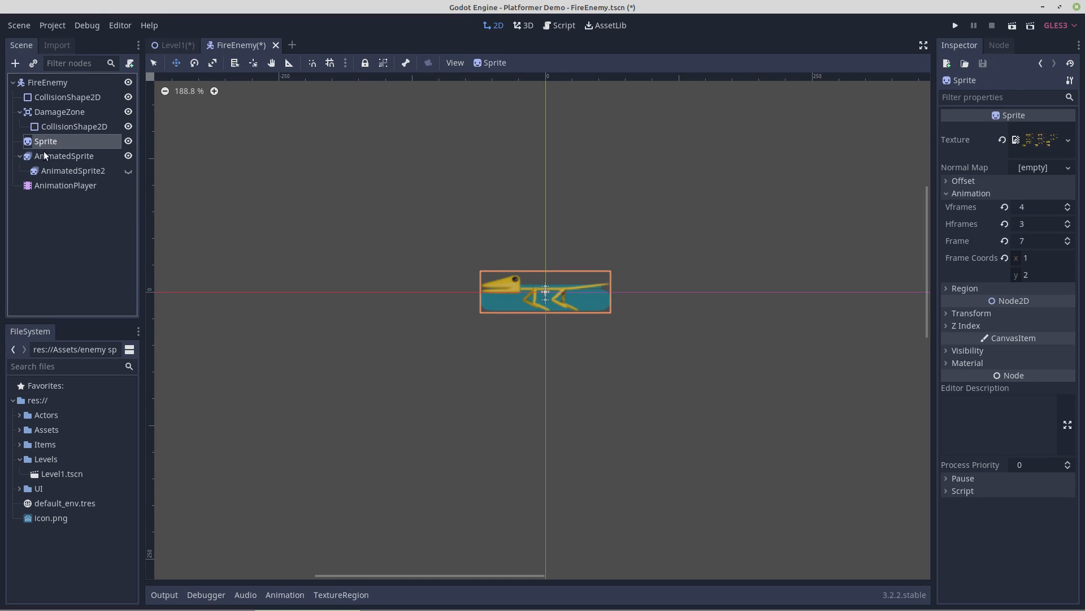
{"action": "scroll", "coordinate": [519, 301], "scroll_direction": "up", "scroll_amount": 7}
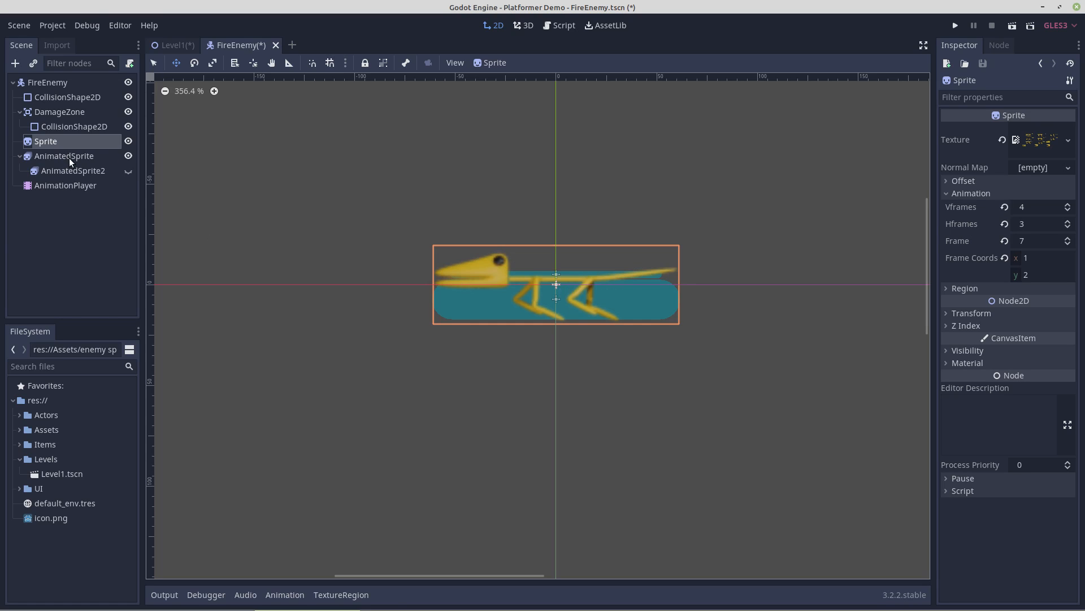
{"action": "left_click", "coordinate": [127, 140]}
{"action": "left_click", "coordinate": [128, 140]}
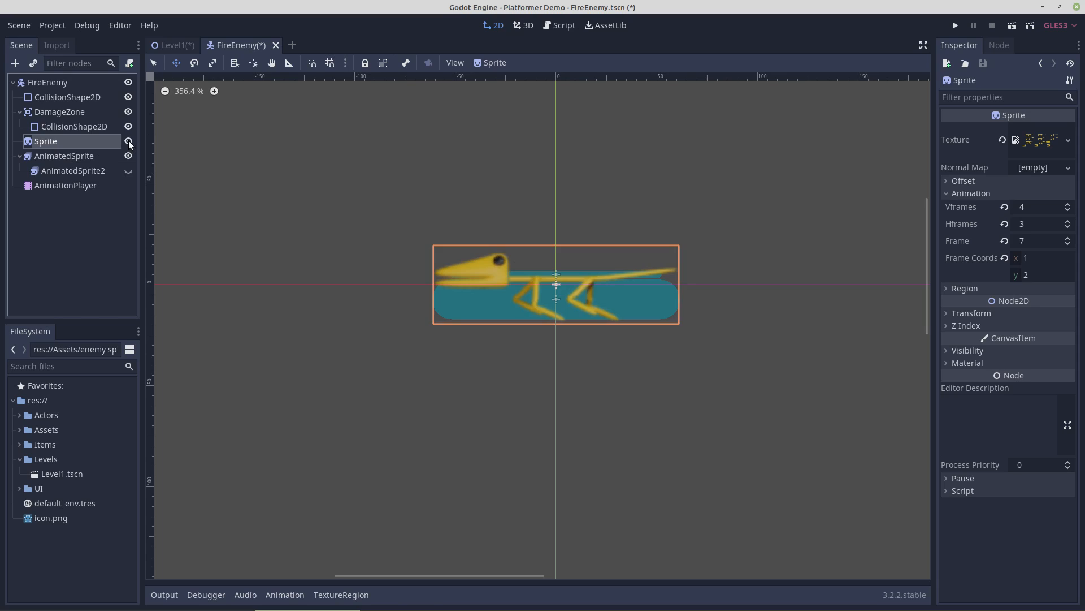
{"action": "left_click", "coordinate": [128, 140]}
{"action": "left_click", "coordinate": [127, 141]}
{"action": "left_click", "coordinate": [129, 156]}
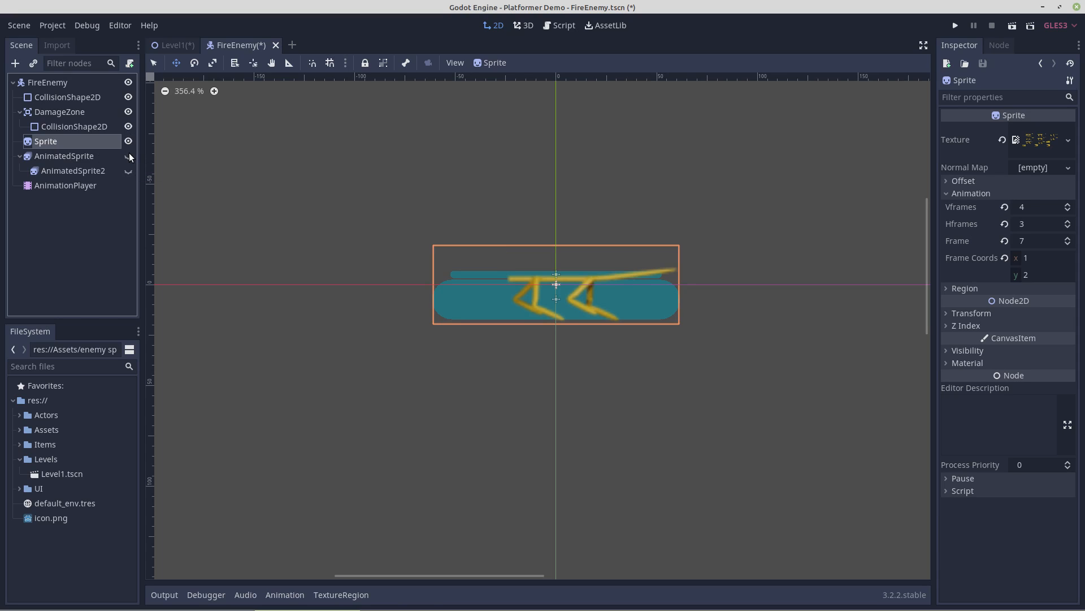
{"action": "left_click", "coordinate": [129, 156]}
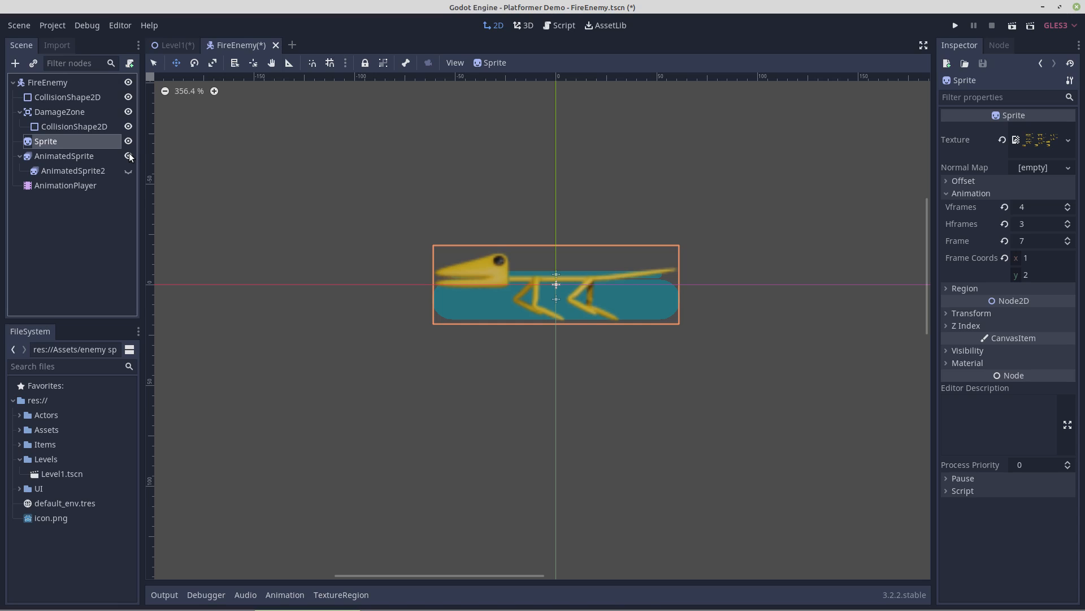
- Play the walk animation of the AnimationPlayer node
{"action": "left_click", "coordinate": [52, 185]}
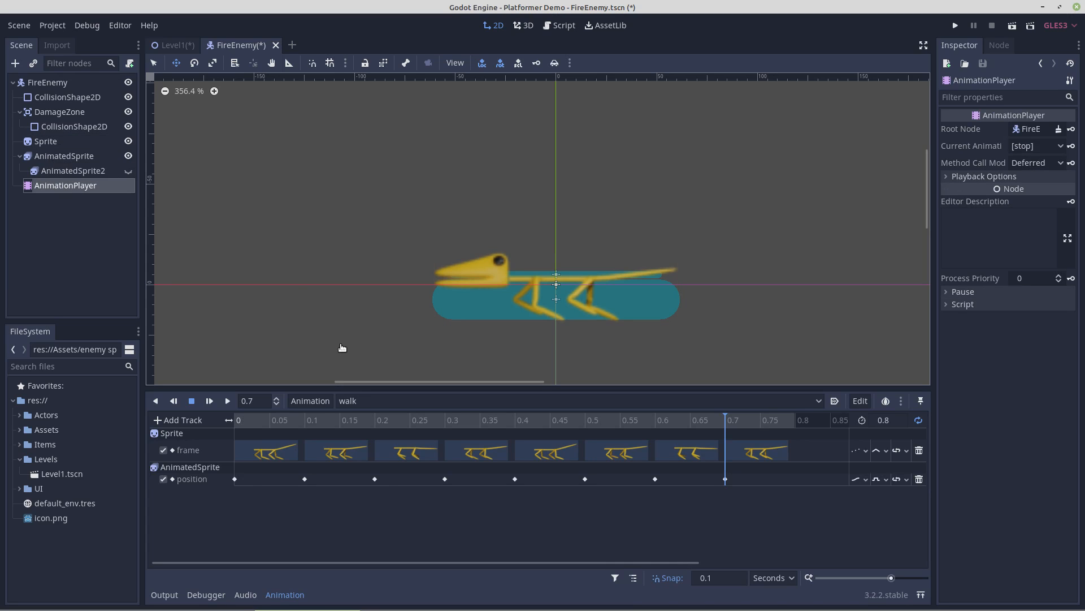
{"action": "left_click", "coordinate": [228, 401]}
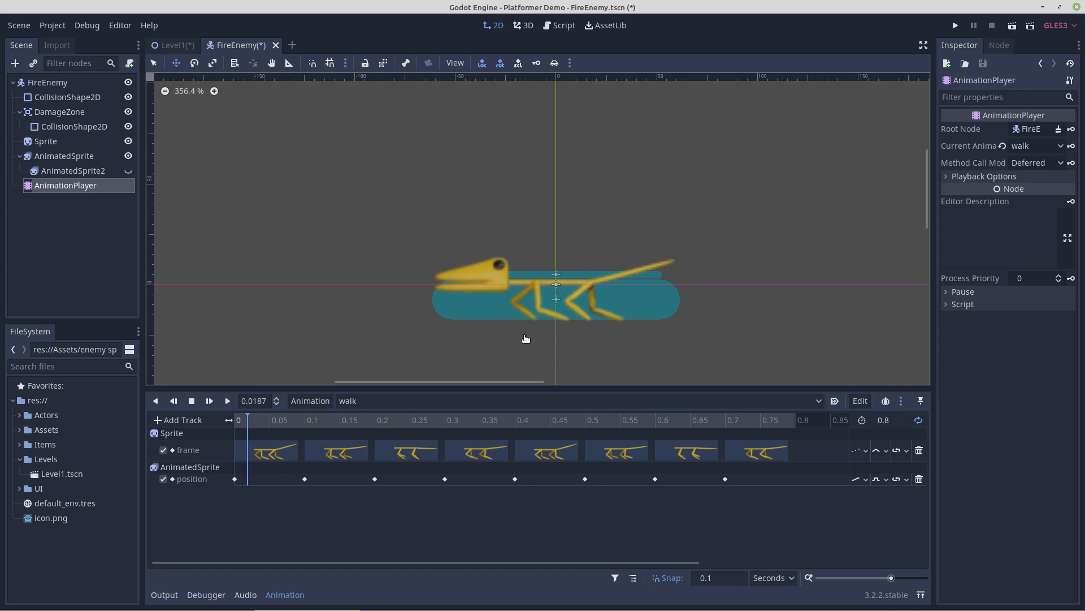
- Inspect the AnimatedSprite head node and its frames, and return to the AnimationPlayer's walk animation
{"action": "scroll", "coordinate": [555, 332], "scroll_direction": "up", "scroll_amount": 5}
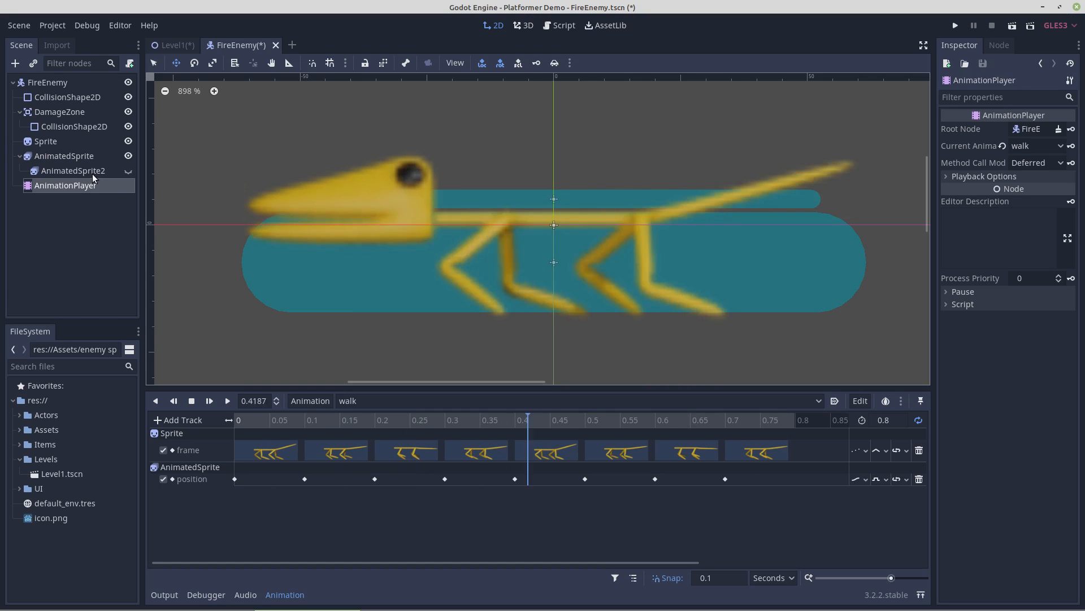
{"action": "left_click", "coordinate": [72, 154]}
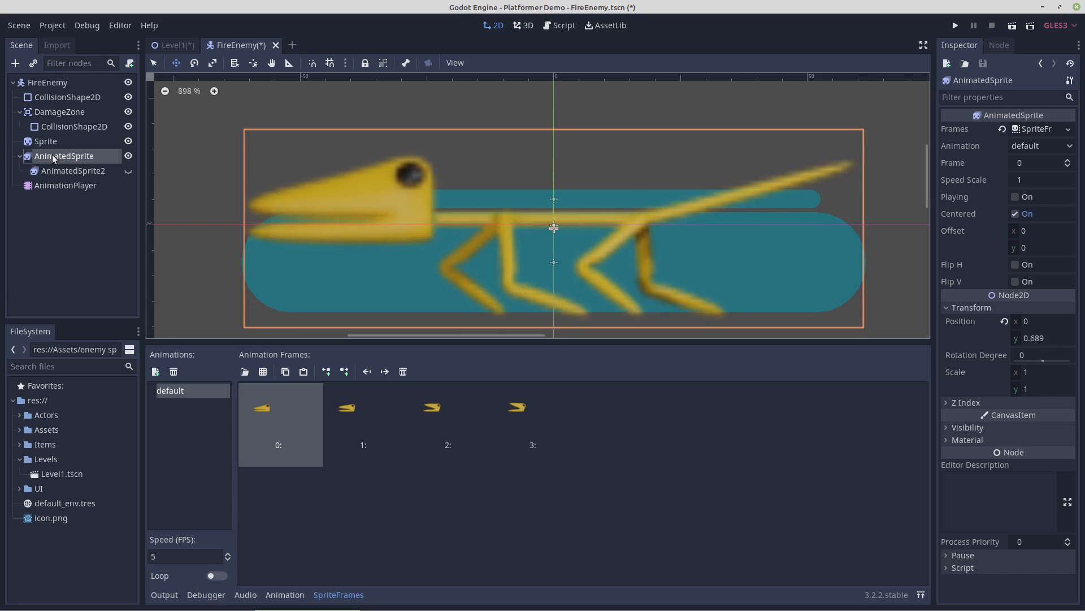
{"action": "left_click", "coordinate": [56, 186]}
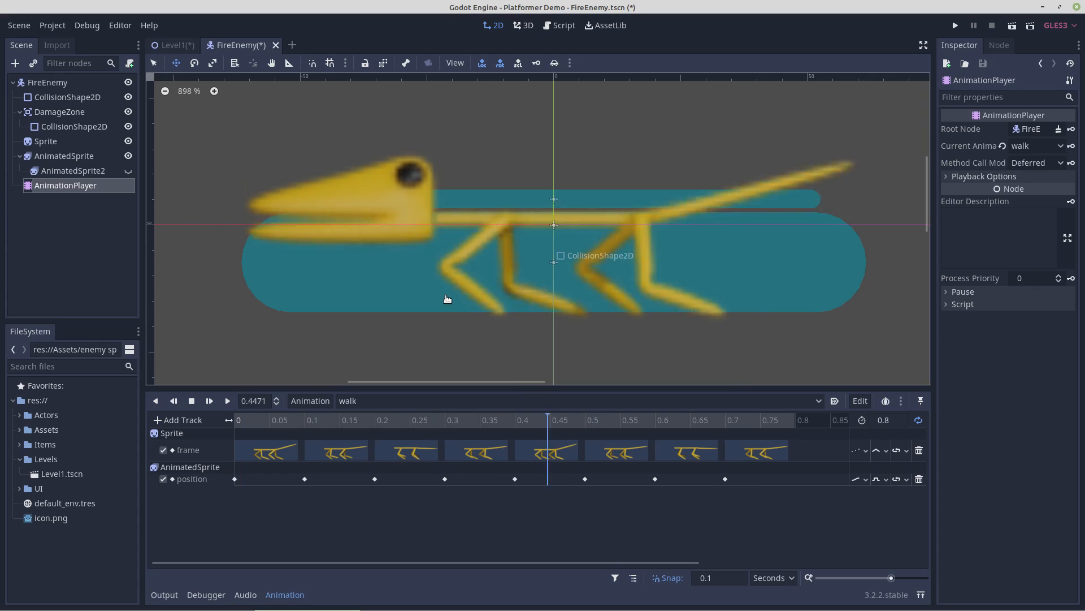
{"action": "scroll", "coordinate": [499, 330], "scroll_direction": "down", "scroll_amount": 2}
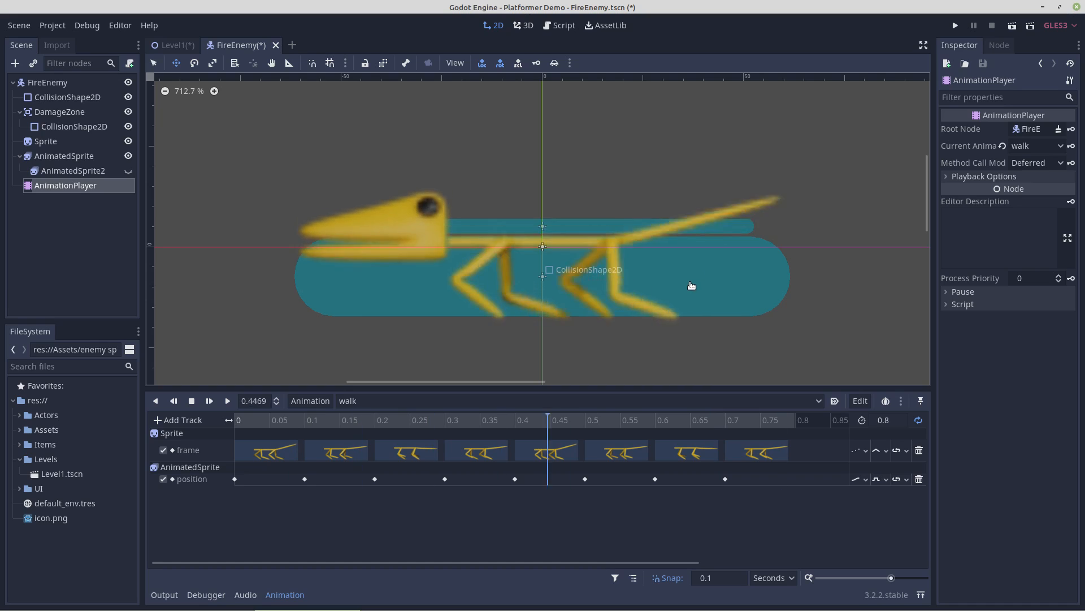
- Switch the interpolation of the AnimatedSprite position track to Linear and back to Nearest to compare the head's movement
{"action": "left_click", "coordinate": [887, 479]}
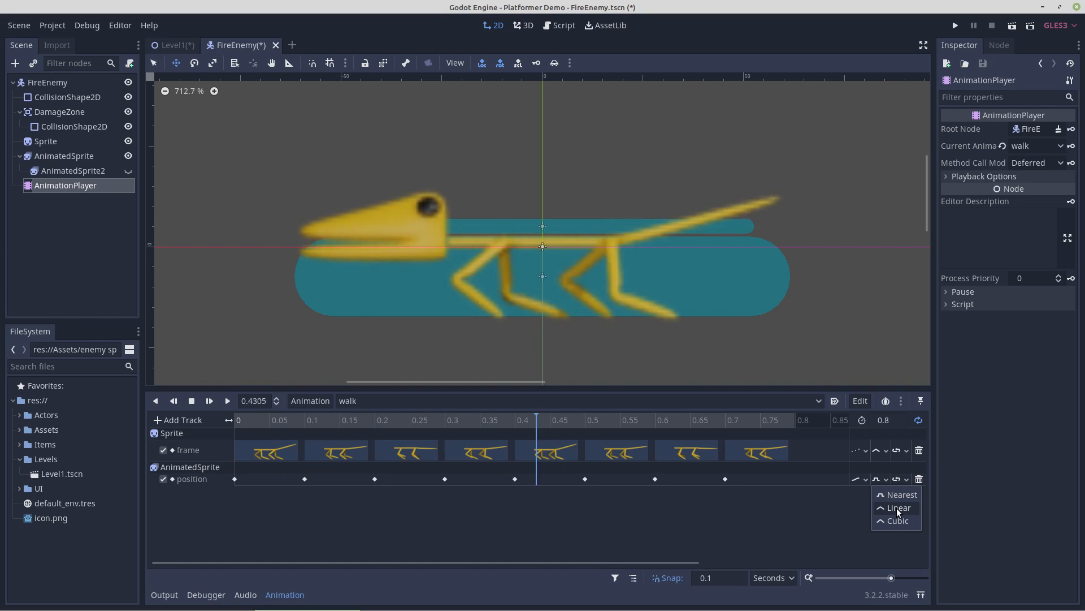
{"action": "left_click", "coordinate": [896, 507]}
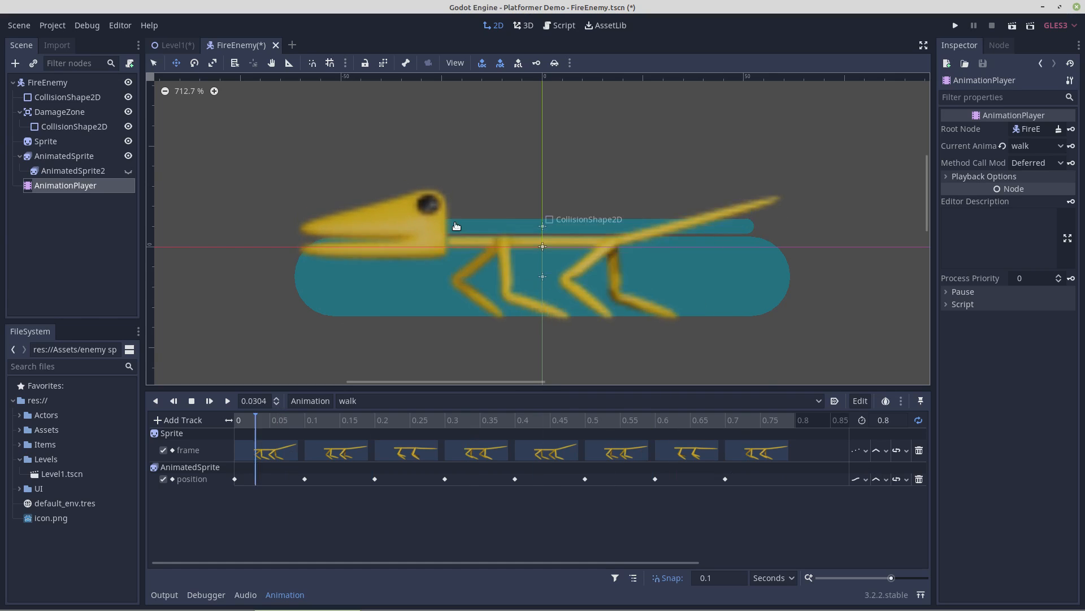
{"action": "left_click", "coordinate": [885, 476]}
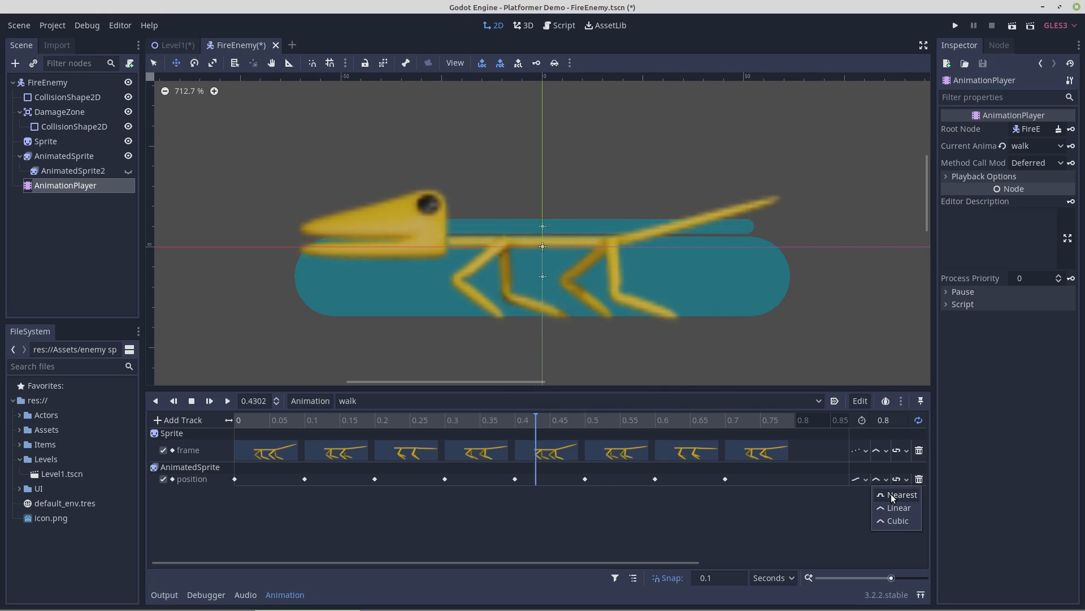
{"action": "left_click", "coordinate": [892, 497]}
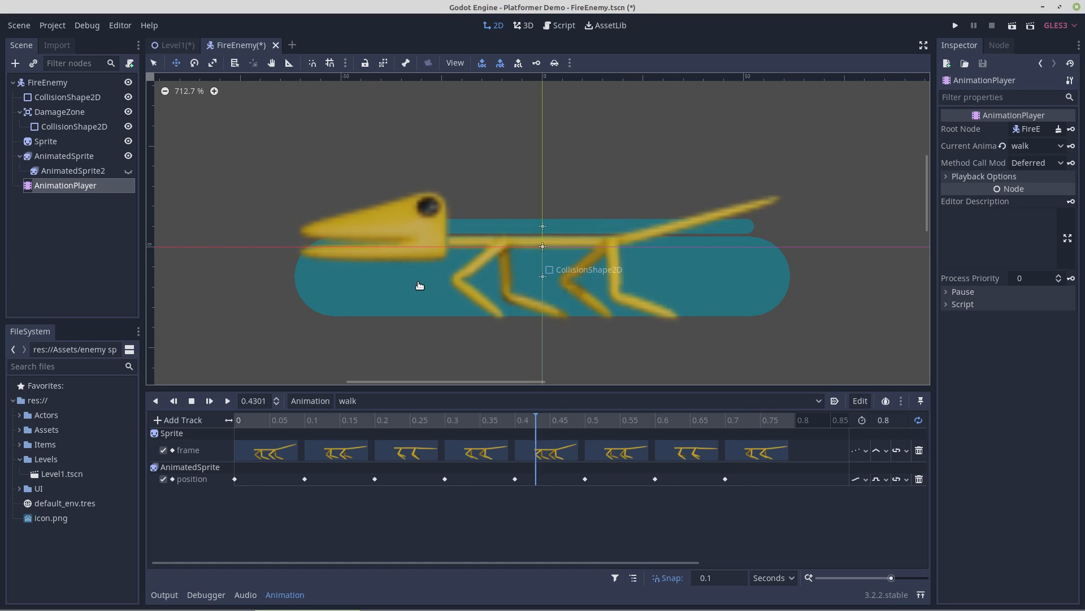
- Make the AnimatedSprite2 fire visible again and view the whole enemy with its flame during the walk animation
{"action": "scroll", "coordinate": [412, 273], "scroll_direction": "down", "scroll_amount": 4}
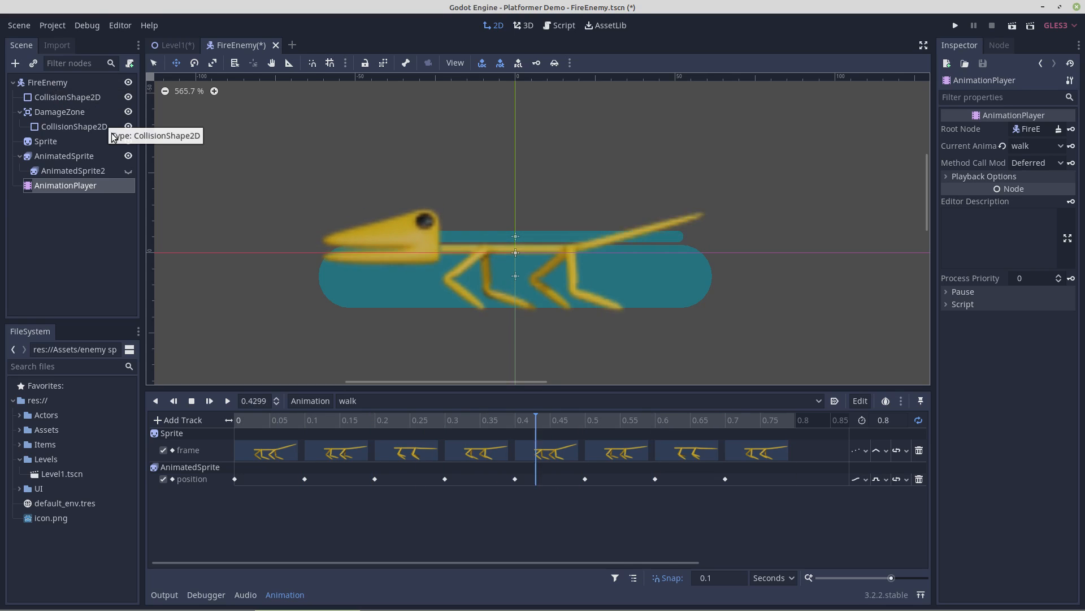
{"action": "scroll", "coordinate": [269, 240], "scroll_direction": "down", "scroll_amount": 3}
{"action": "middle_click_drag", "start_coordinate": [247, 286], "coordinate": [417, 300]}
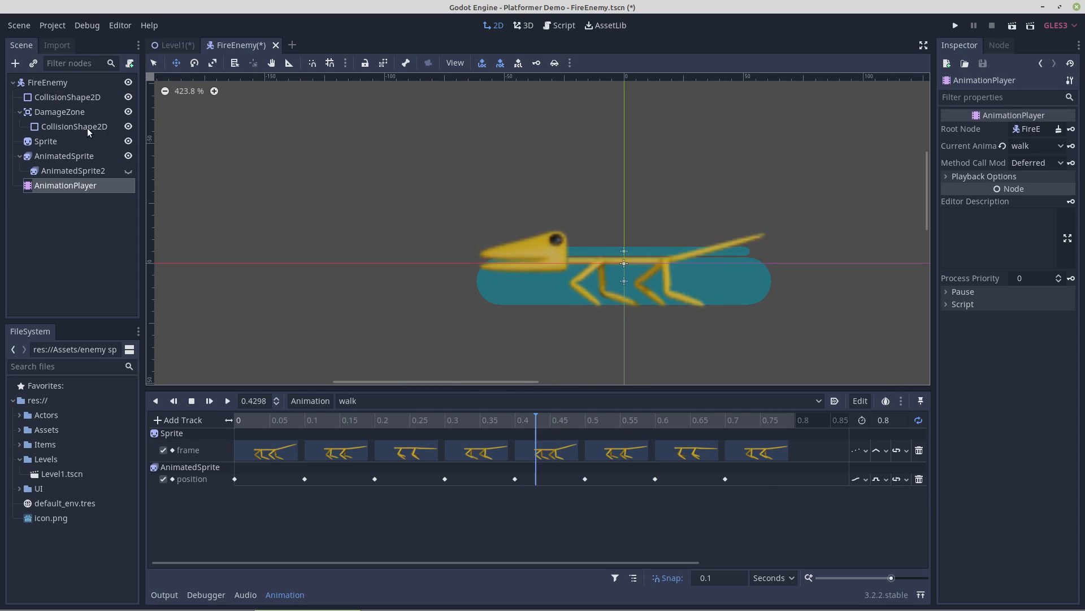
{"action": "left_click", "coordinate": [128, 171]}
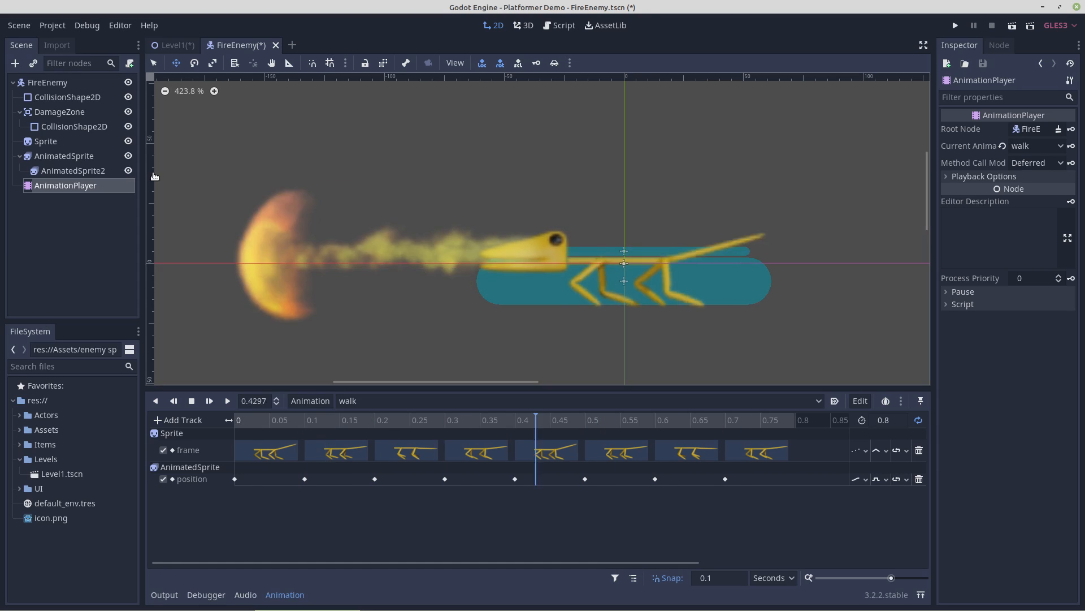
{"action": "scroll", "coordinate": [276, 233], "scroll_direction": "down", "scroll_amount": 3}
{"action": "scroll", "coordinate": [277, 233], "scroll_direction": "down", "scroll_amount": 6}
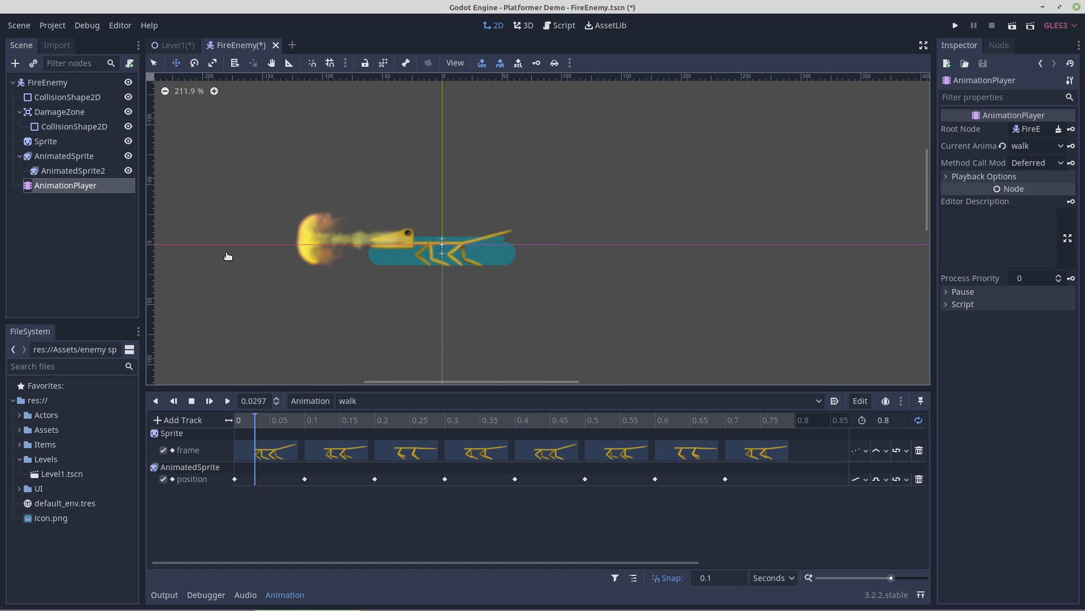
{"action": "middle_click_drag", "start_coordinate": [230, 282], "coordinate": [386, 286]}
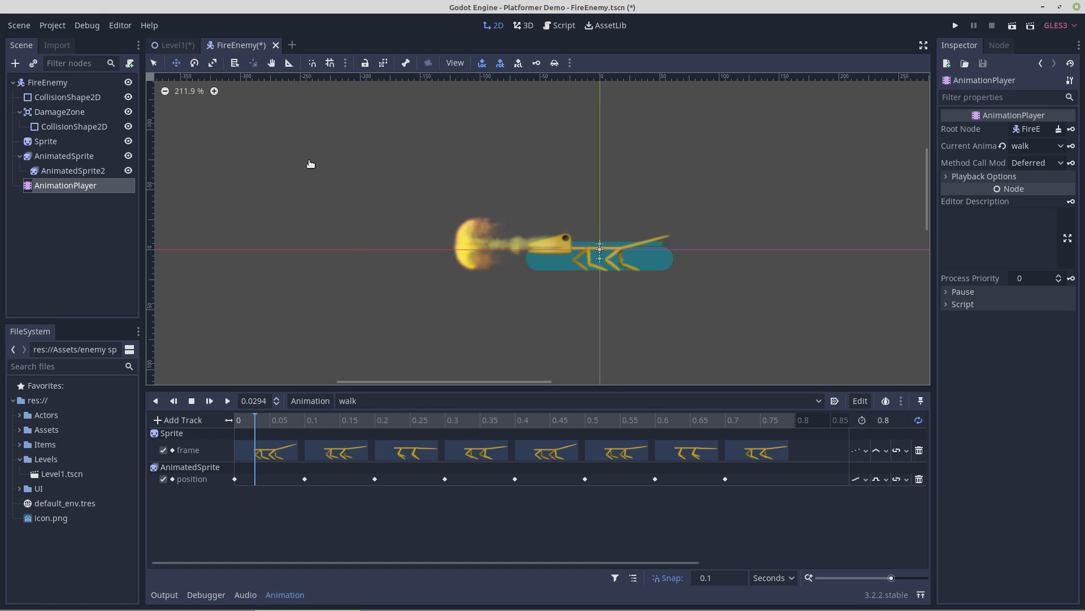
- Switch to the Level1 scene
{"action": "left_click", "coordinate": [173, 45]}
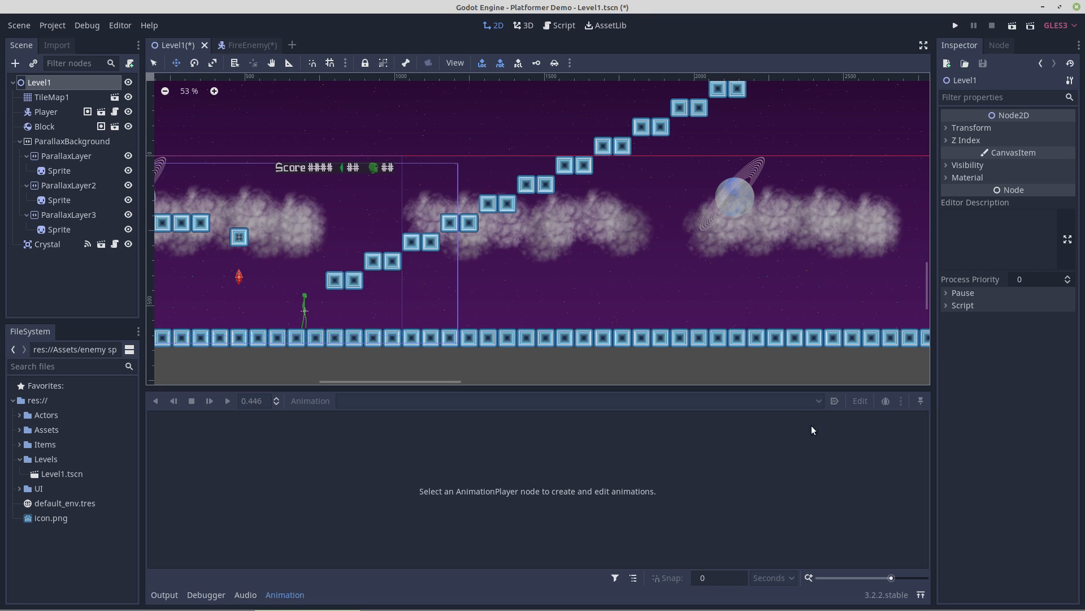
{"action": "right_click", "coordinate": [944, 602]}
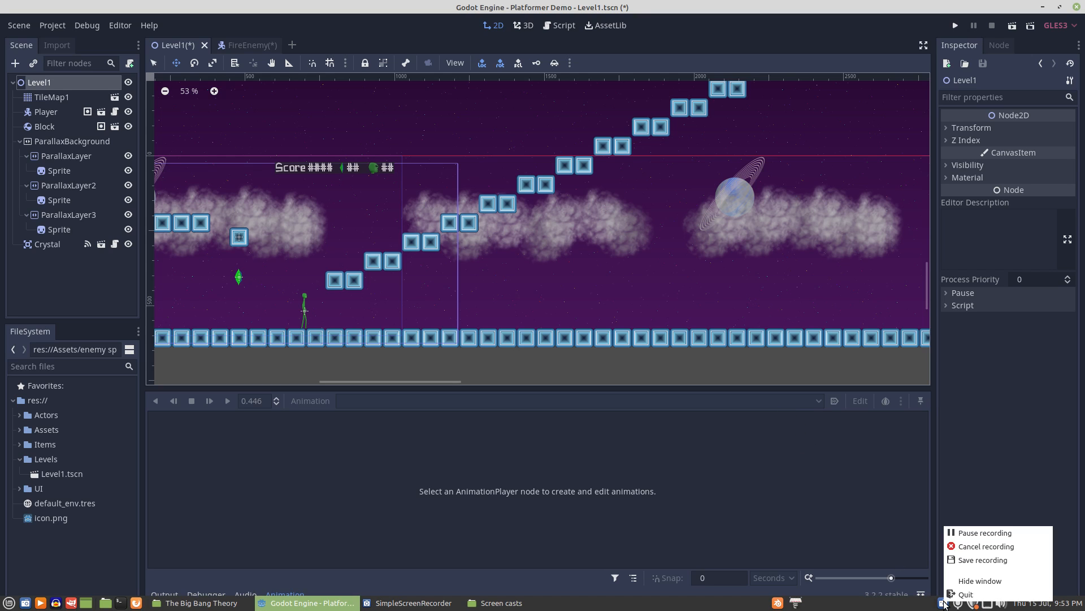